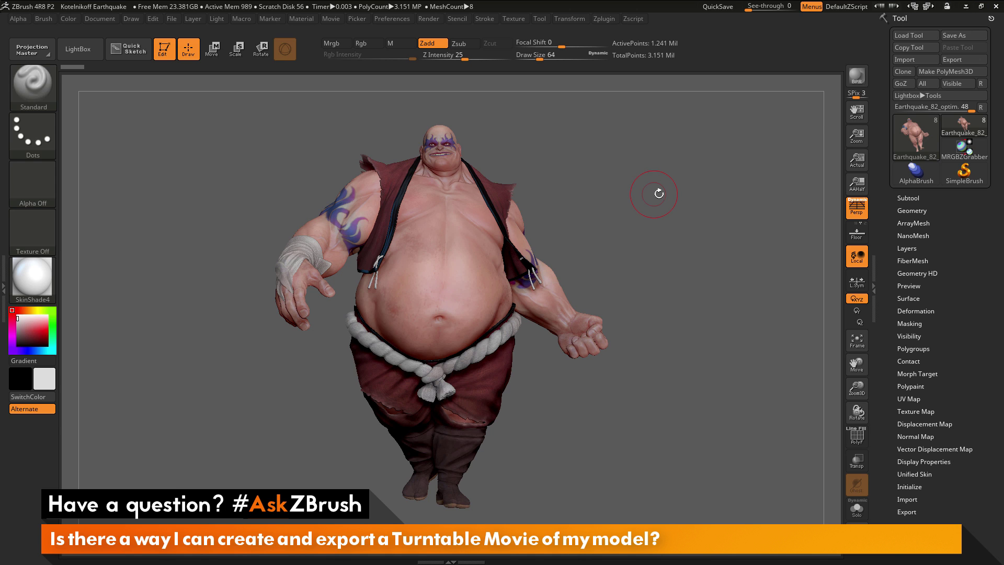
# Step: Dock the Movie palette in the left tray with the Earthquake model facing front
pyautogui.moveTo(693, 211); pyautogui.dragTo(659, 287)
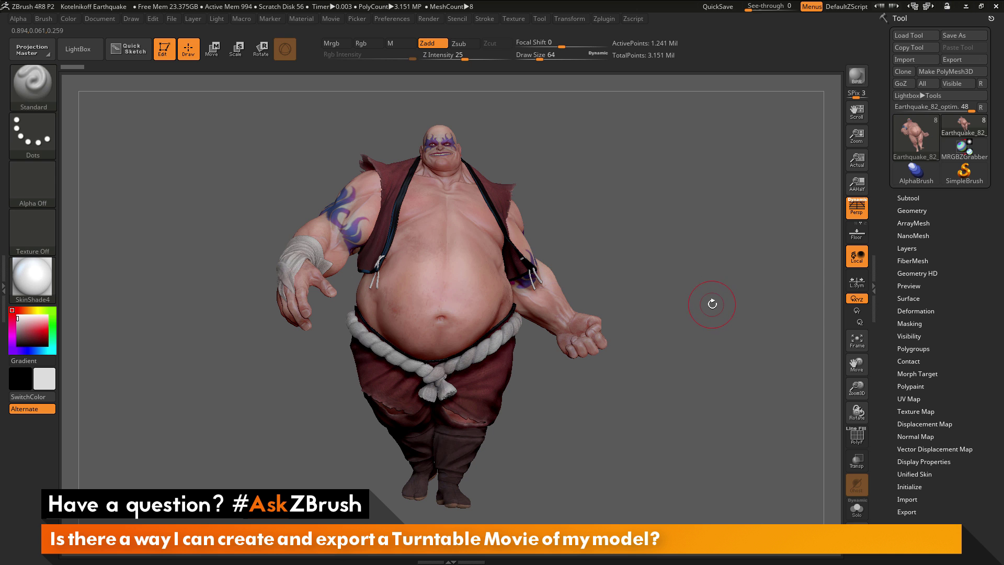
pyautogui.moveTo(710, 313); pyautogui.dragTo(504, 327)
pyautogui.moveTo(734, 262); pyautogui.dragTo(515, 361)
pyautogui.click(331, 19)
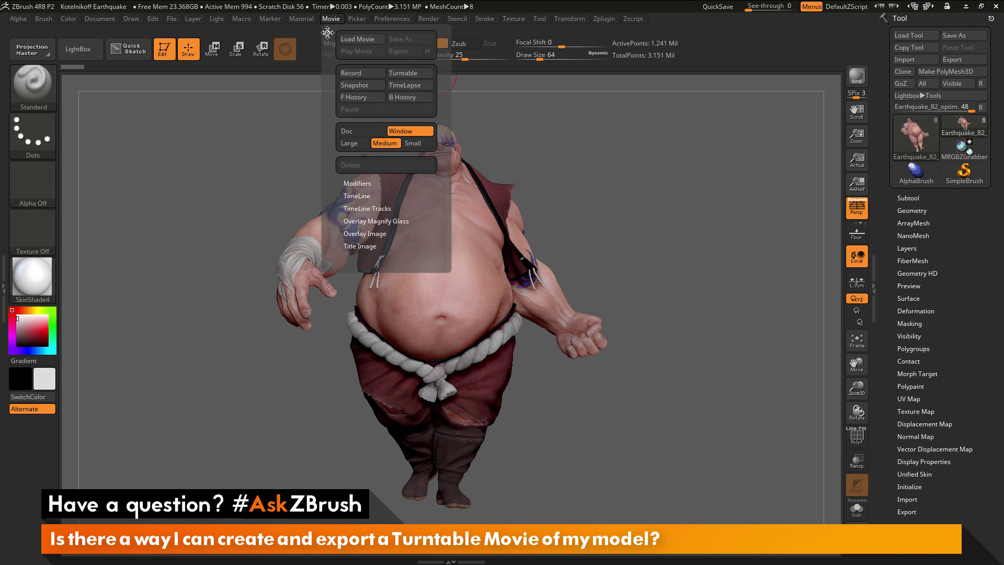
pyautogui.click(328, 33)
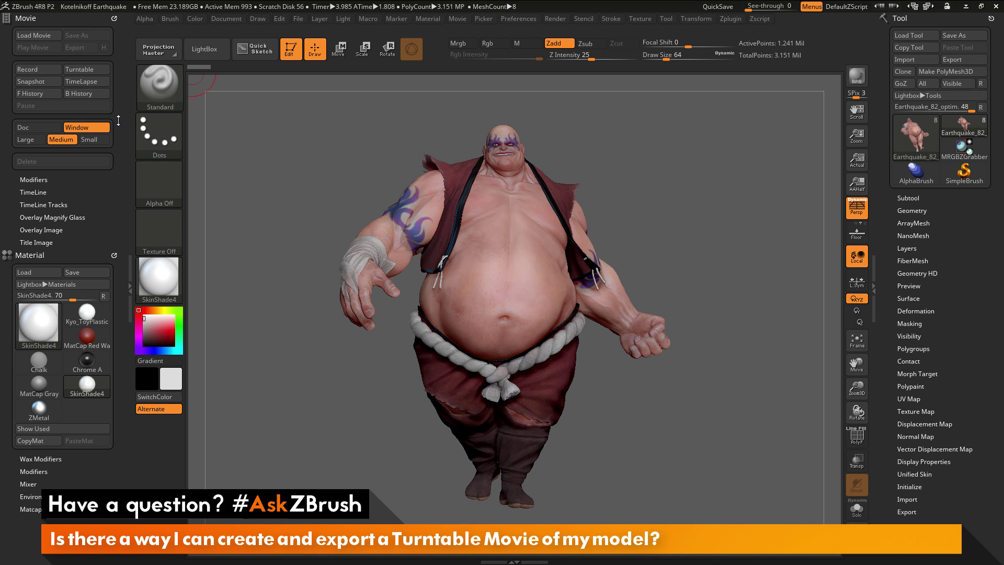
# Step: Record a Window-mode, Medium-size turntable of the Earthquake model and play it back
pyautogui.click(77, 70)
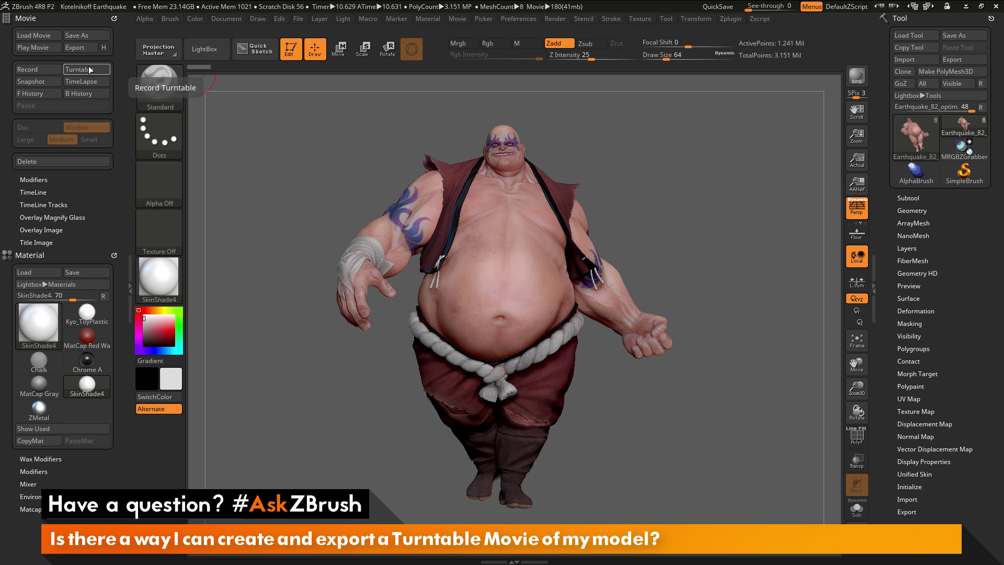
pyautogui.click(41, 48)
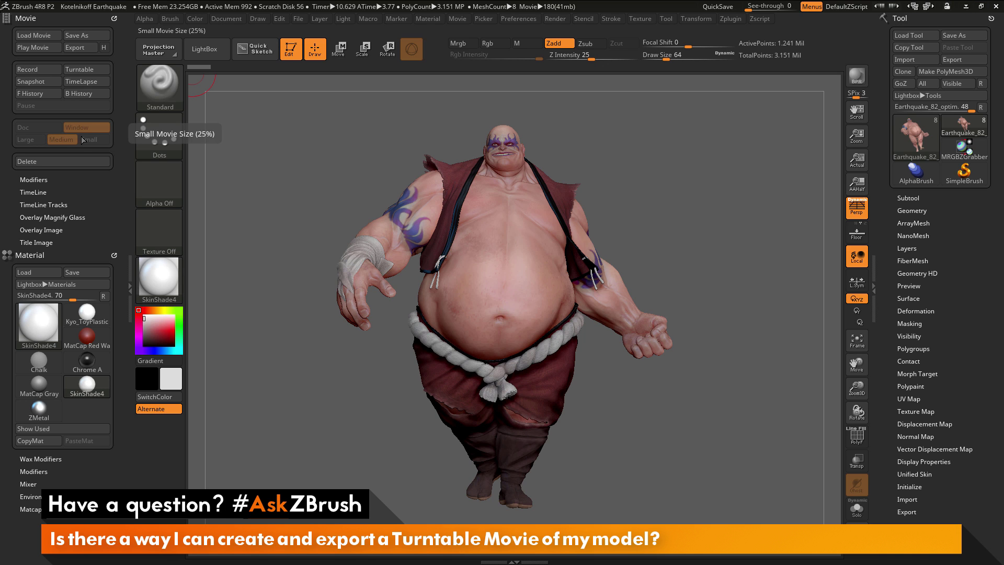
# Step: Delete the recorded turntable movie, choosing No at the save prompt
pyautogui.click(55, 160)
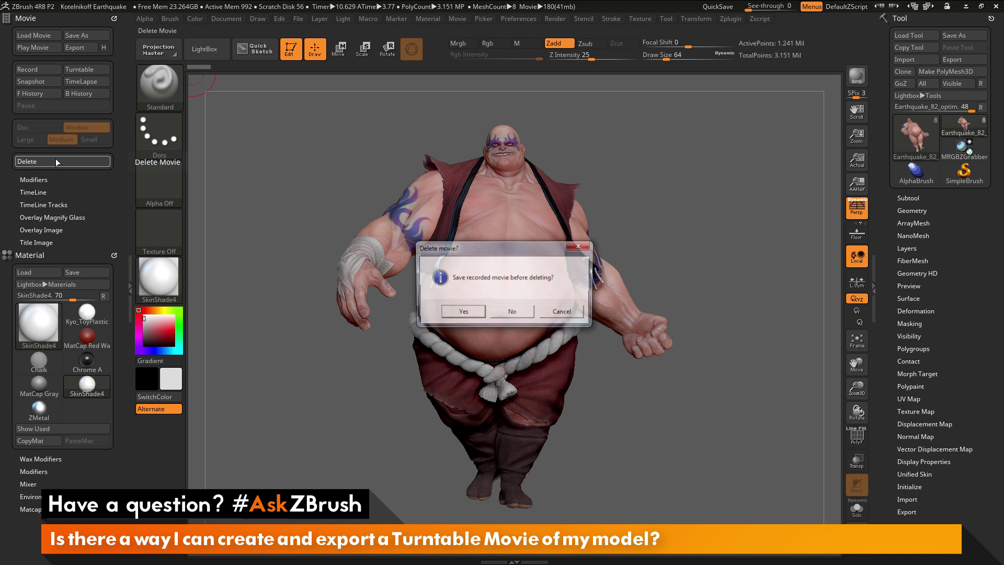
pyautogui.click(512, 313)
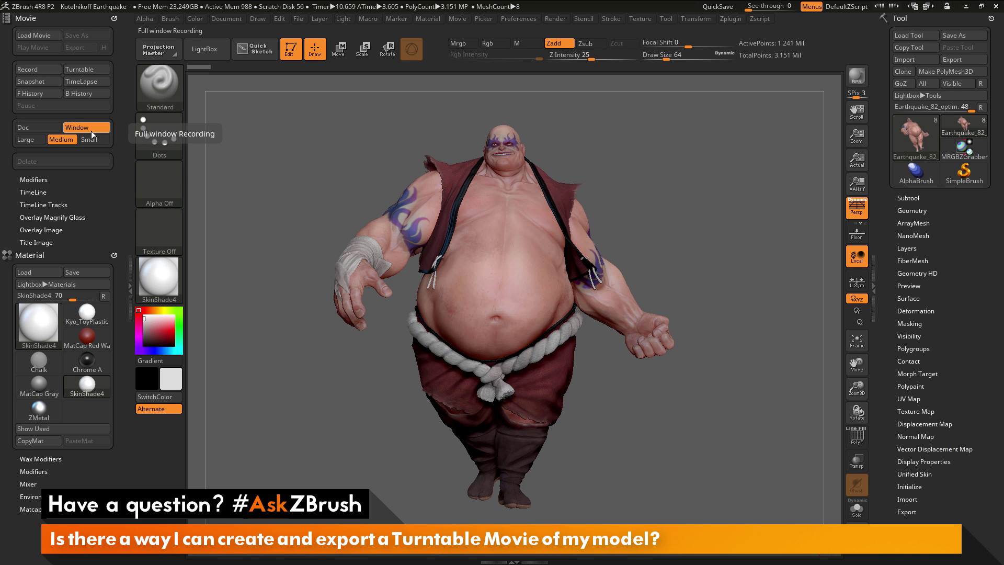
# Step: Switch movie capture from Window to Doc and the size from Medium to Large (100%)
pyautogui.click(27, 127)
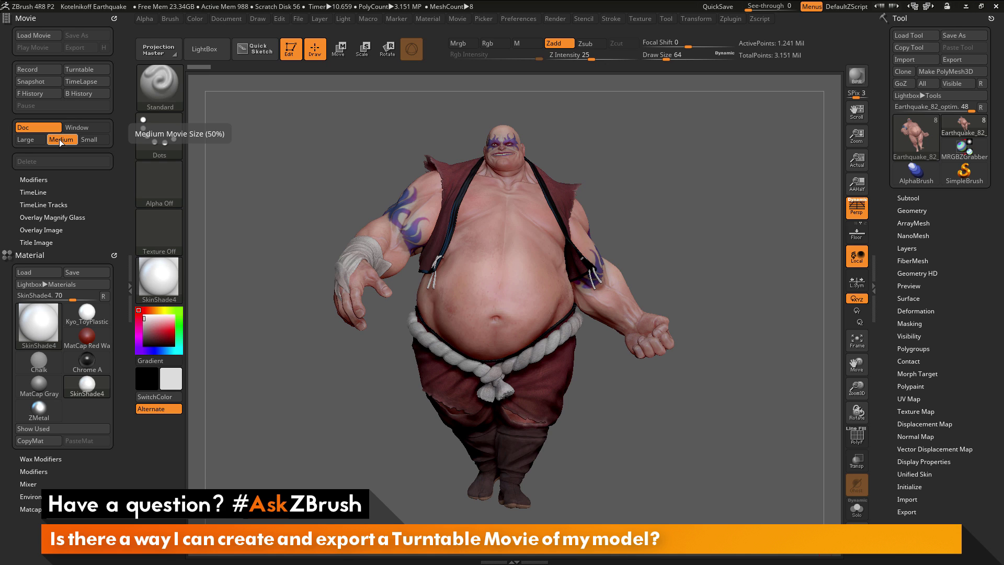
pyautogui.click(32, 142)
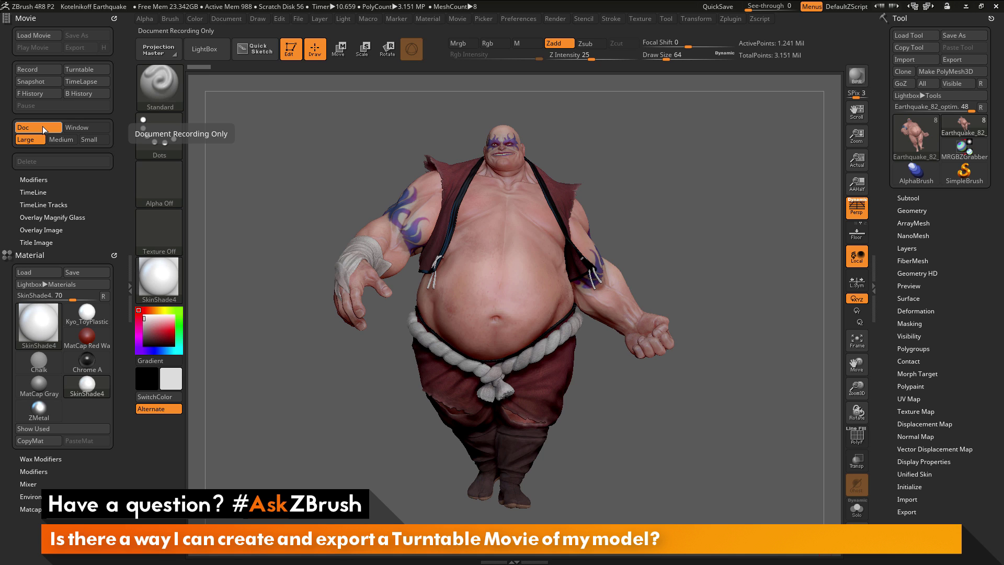
# Step: Record and play back a new Large Doc turntable, then expand the Overlay Image settings
pyautogui.click(81, 69)
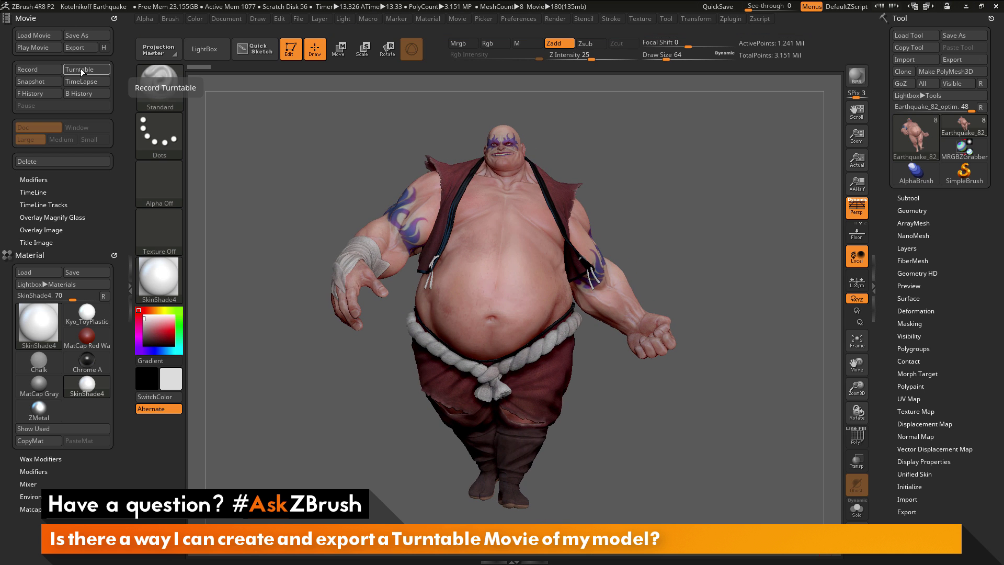
pyautogui.click(42, 48)
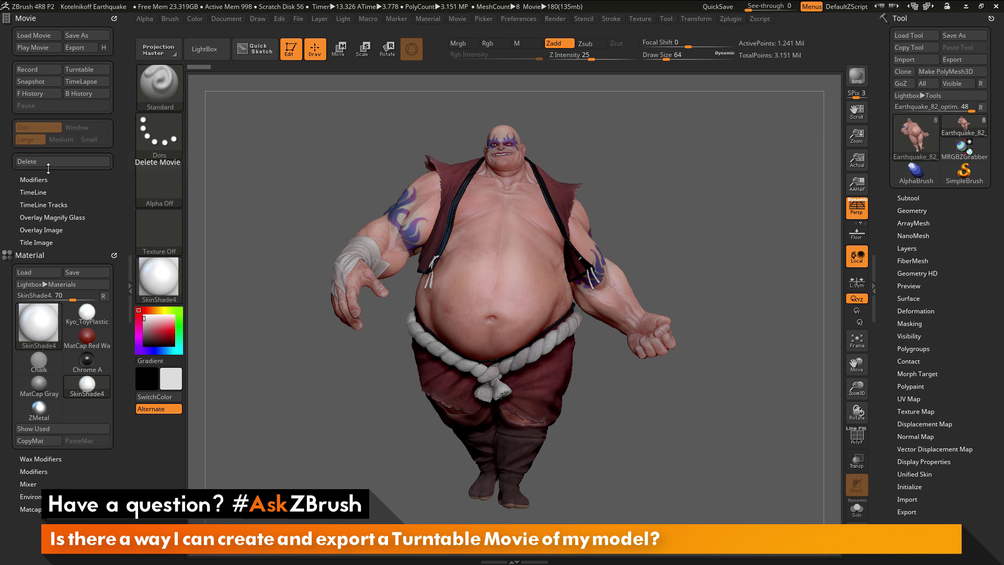
pyautogui.click(36, 230)
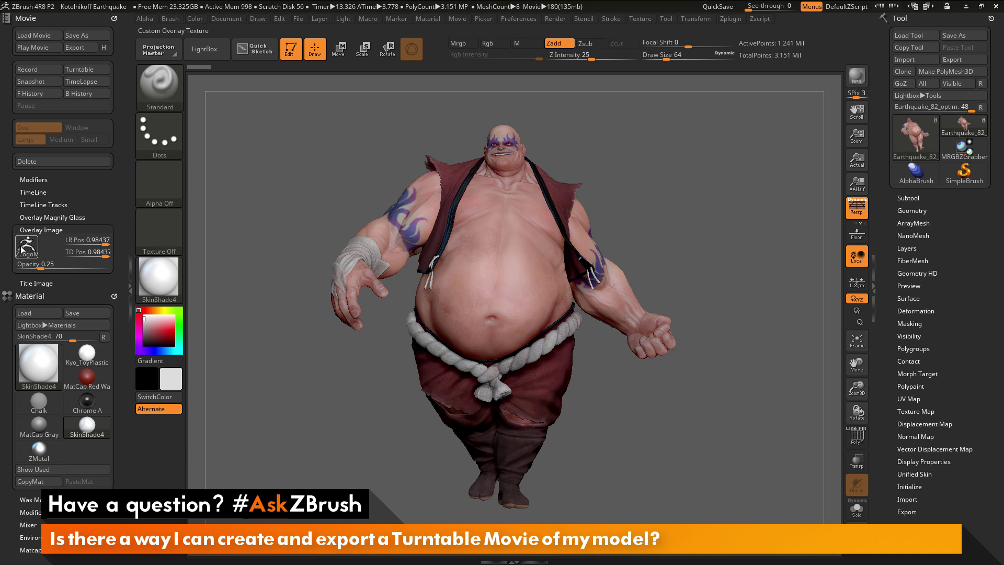
pyautogui.moveTo(23, 251)
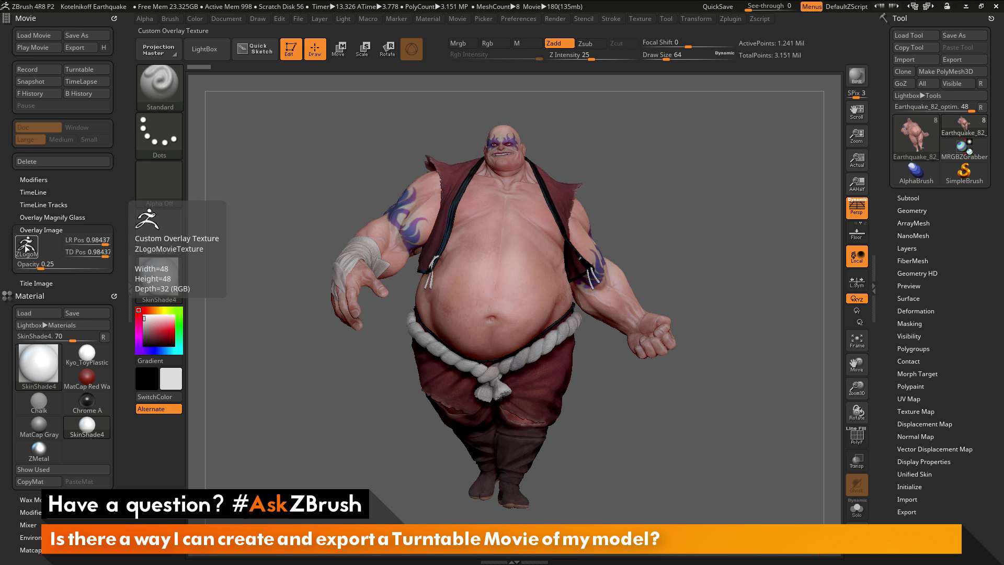
# Step: Set Title Image FadeIn Time and FadeOut Time to 0, then replay the movie
pyautogui.click(37, 283)
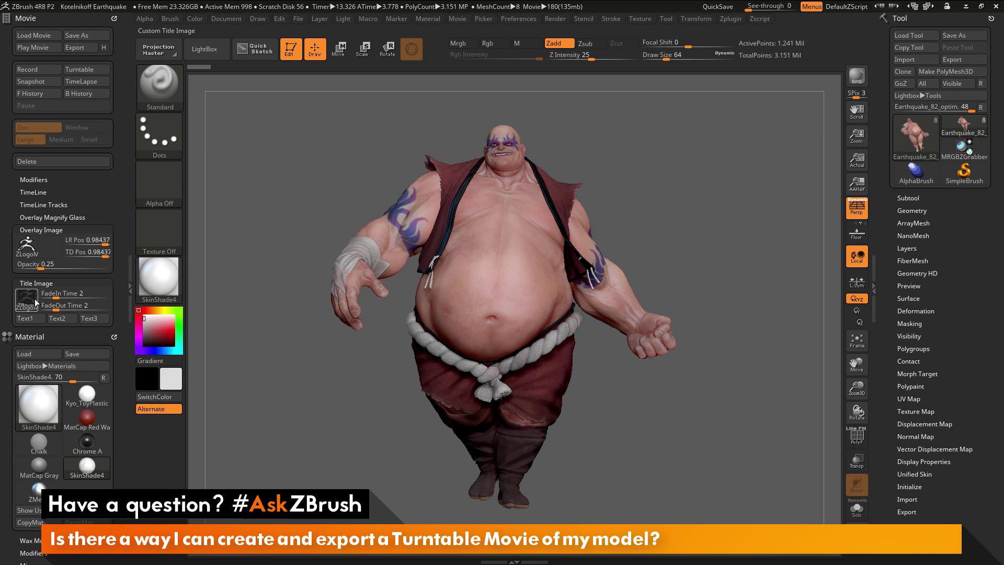
pyautogui.click(47, 307)
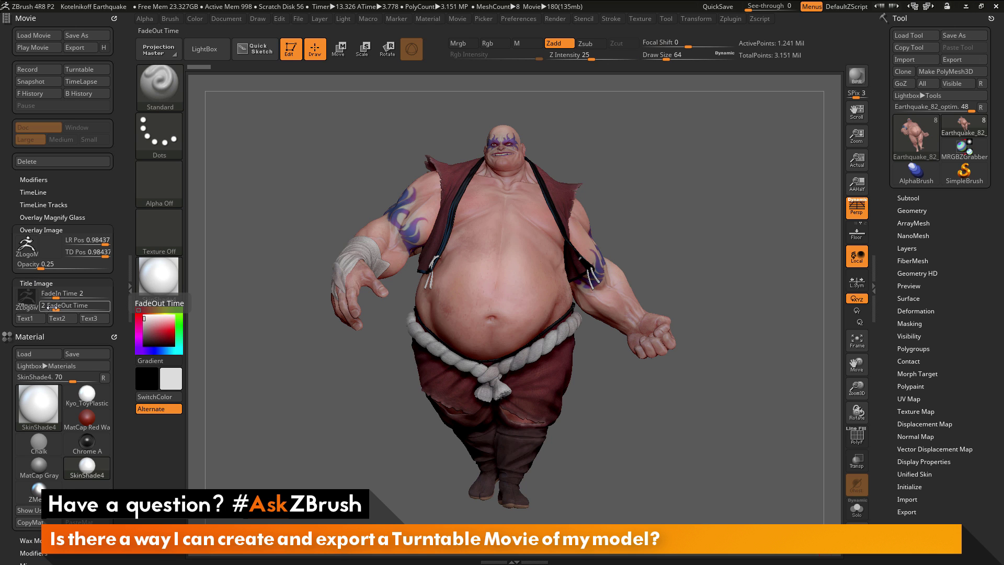
pyautogui.click(57, 294)
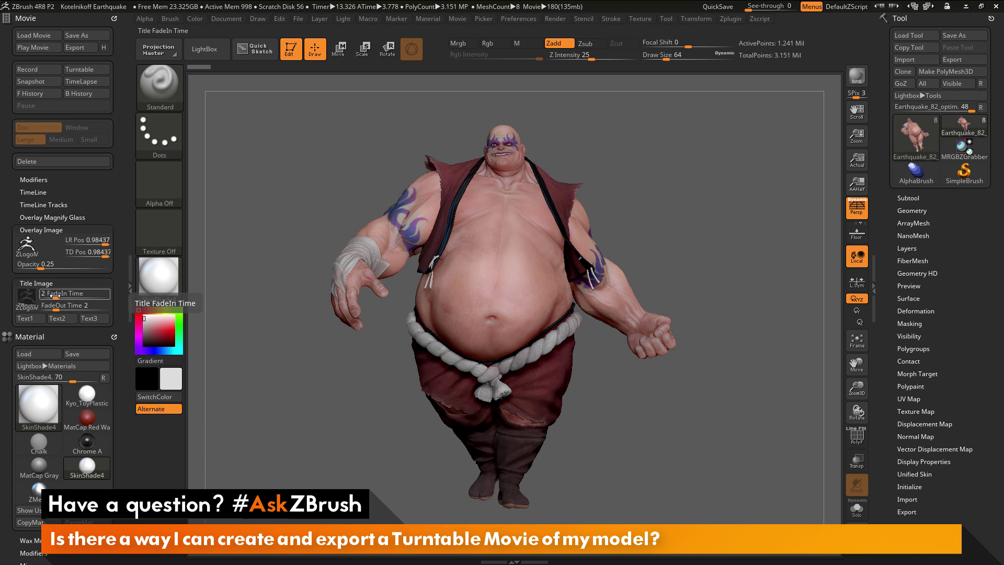
pyautogui.write('0')
pyautogui.press('Return')
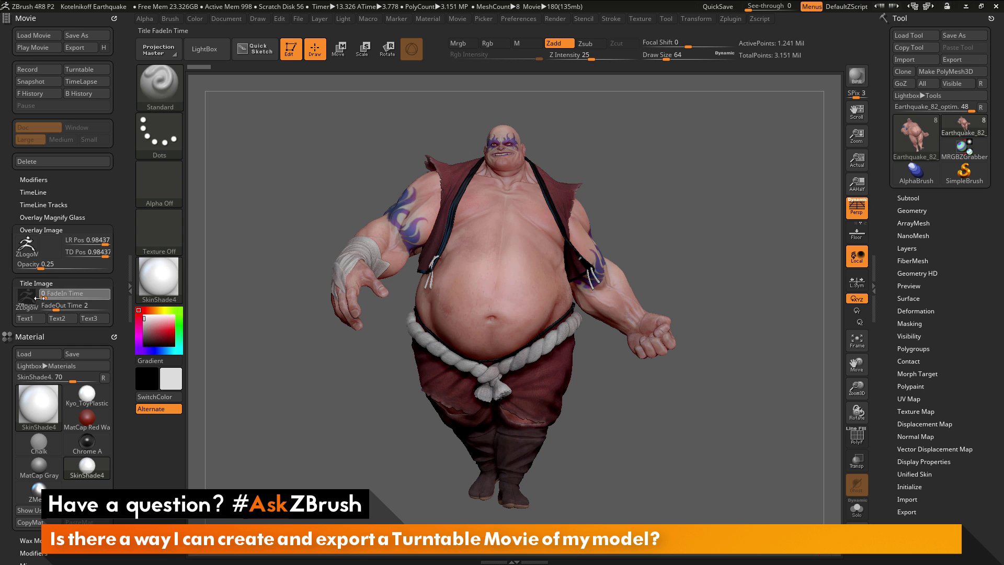
pyautogui.click(58, 308)
pyautogui.write('0')
pyautogui.press('Return')
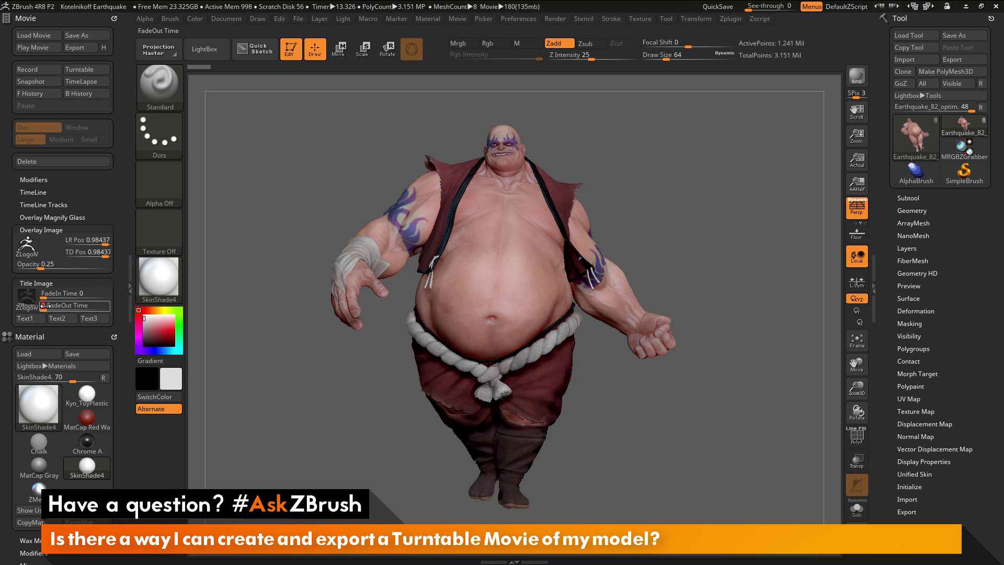
pyautogui.click(32, 51)
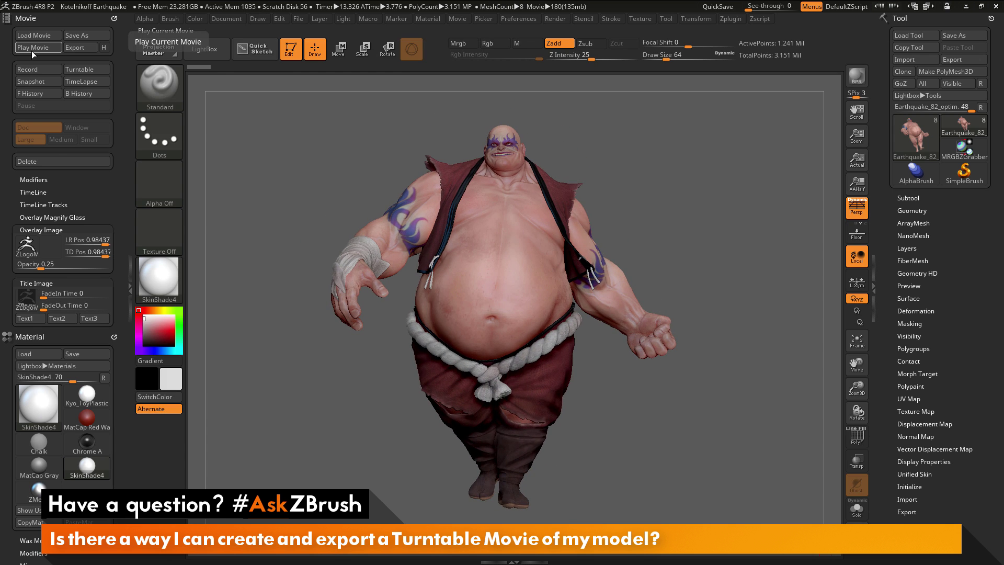
pyautogui.click(36, 45)
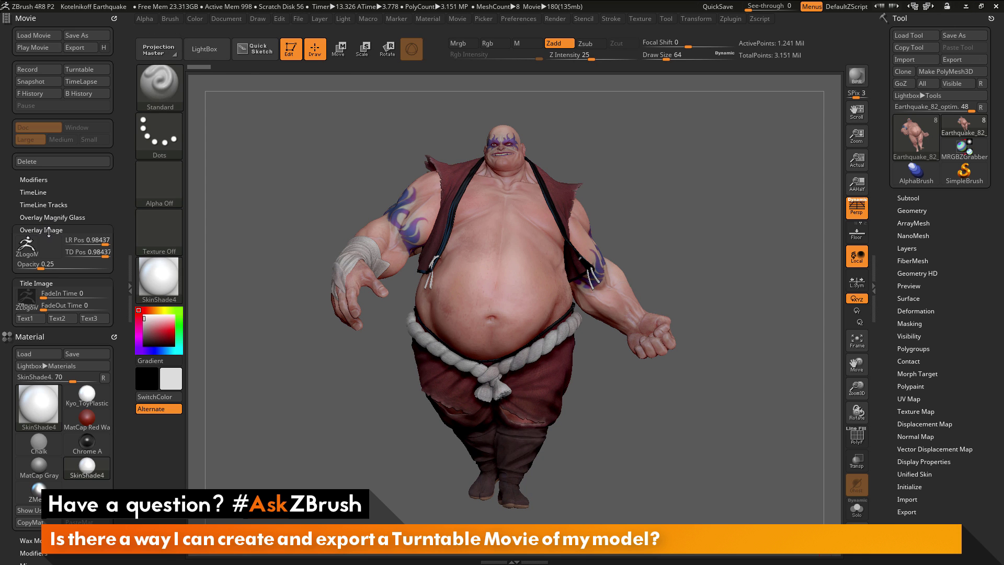
# Step: Set the ZLogo overlay opacity to 0 and replay the movie without the logo
pyautogui.click(30, 264)
pyautogui.write('0')
pyautogui.press('Return')
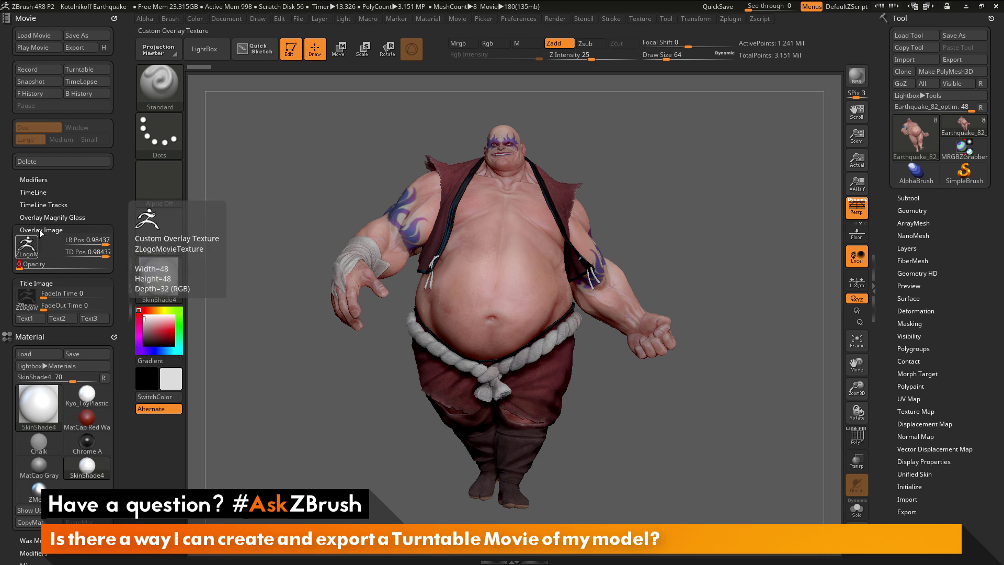
pyautogui.click(34, 47)
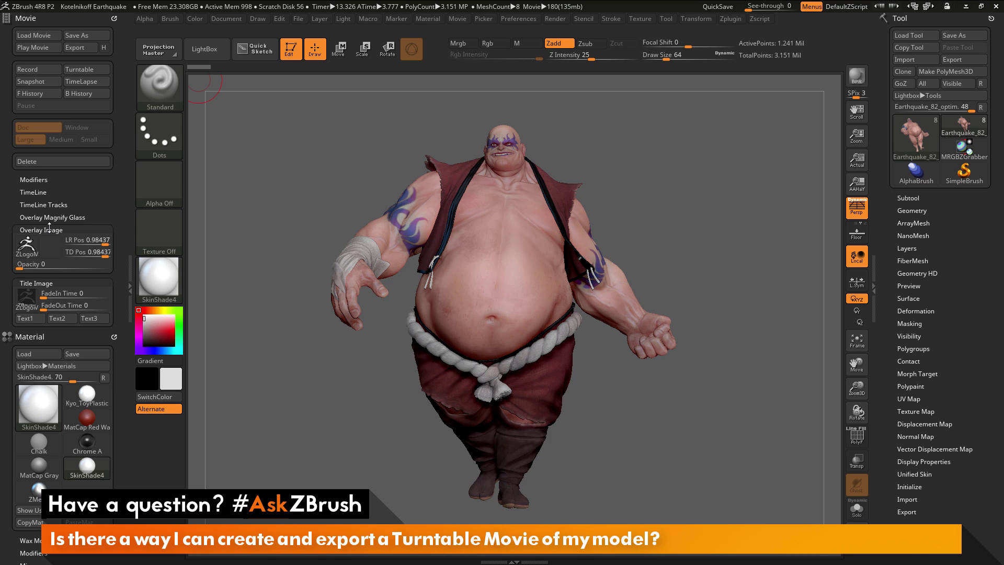
# Step: Record a fresh 360-frame turntable of the Earthquake character without the logo overlay
pyautogui.click(90, 70)
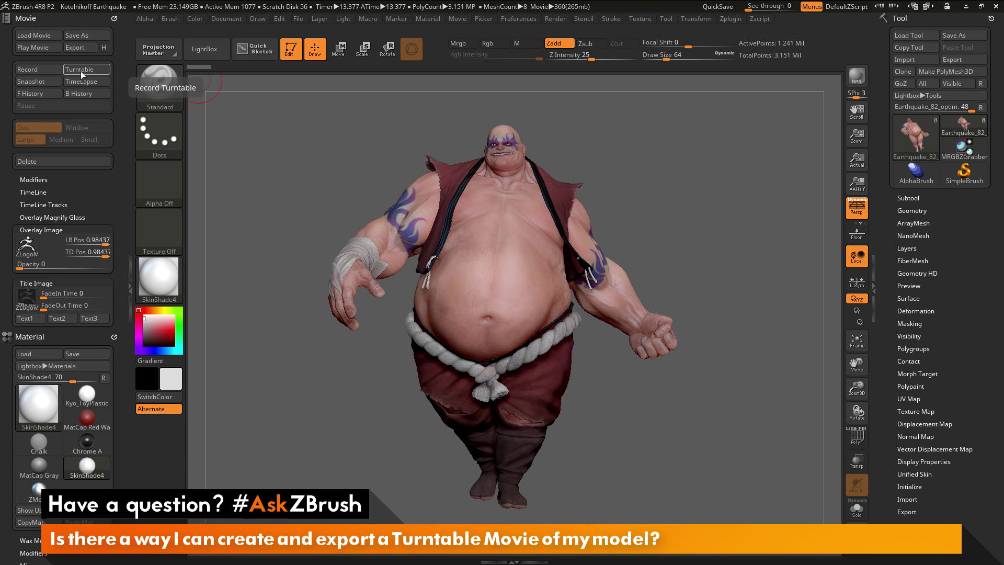
pyautogui.click(35, 48)
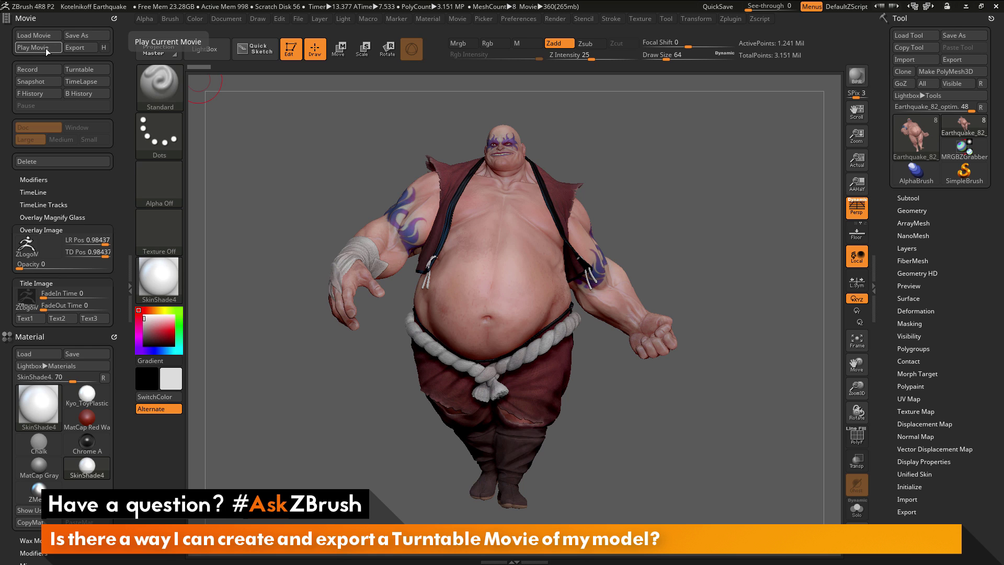
# Step: Switch on the H (Export Highest Quality) option beside Export
pyautogui.click(104, 48)
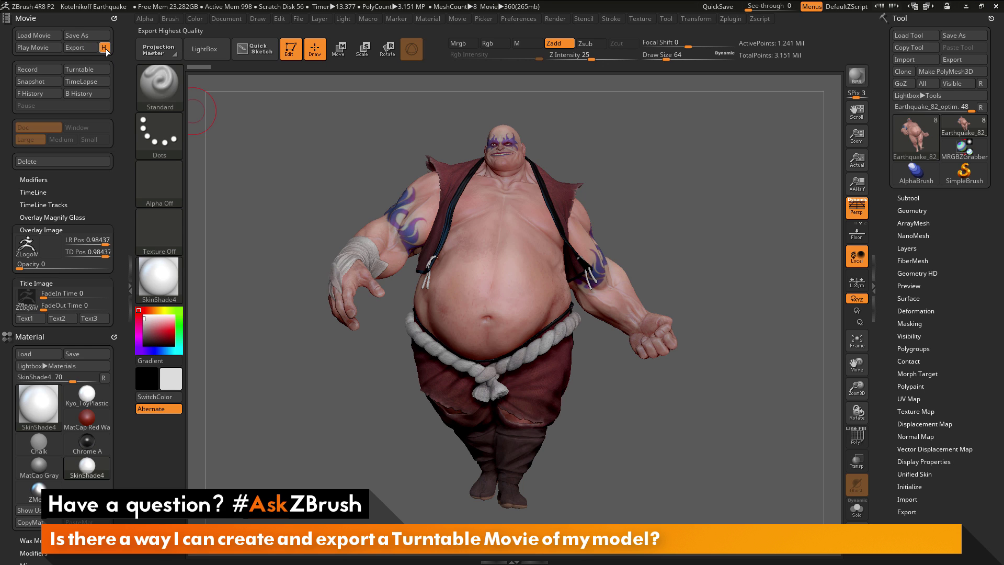